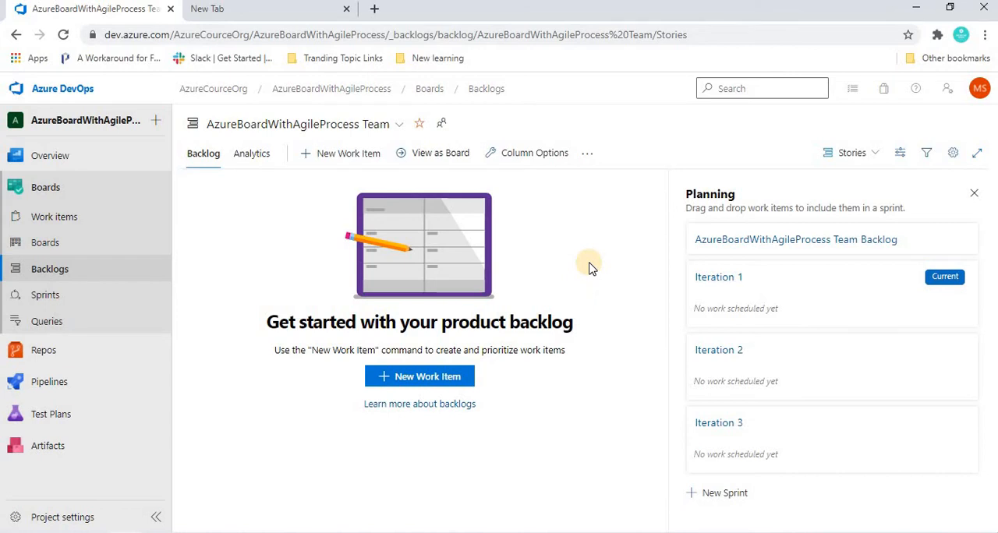
Step: Switch the backlog to the Epics level and expand Epic 1 to show its child feature
click(336, 156)
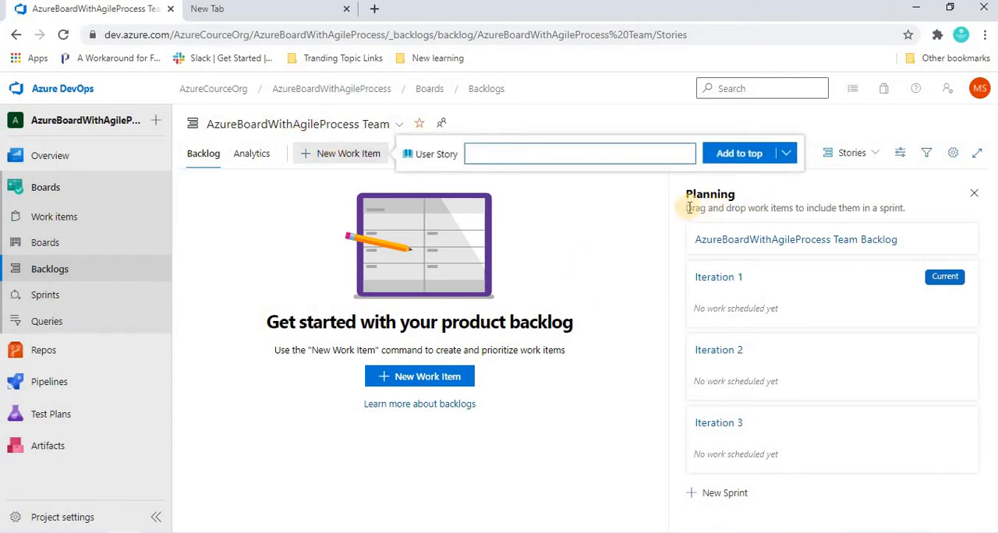
click(409, 172)
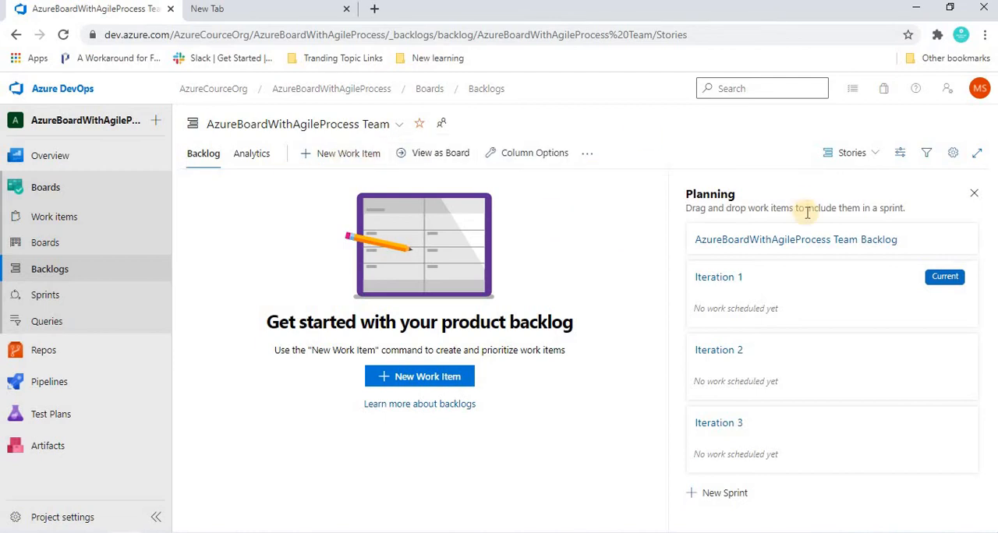
click(843, 156)
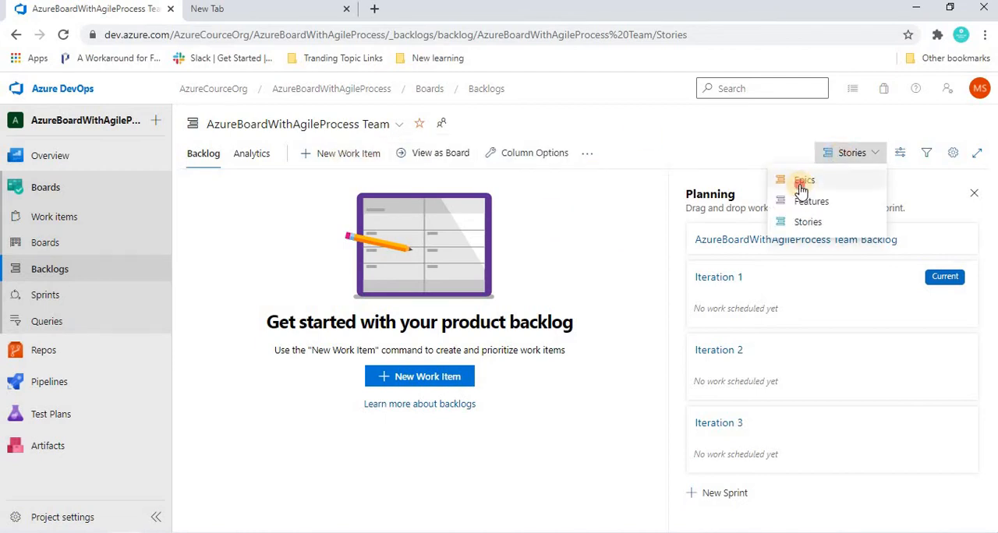
click(803, 182)
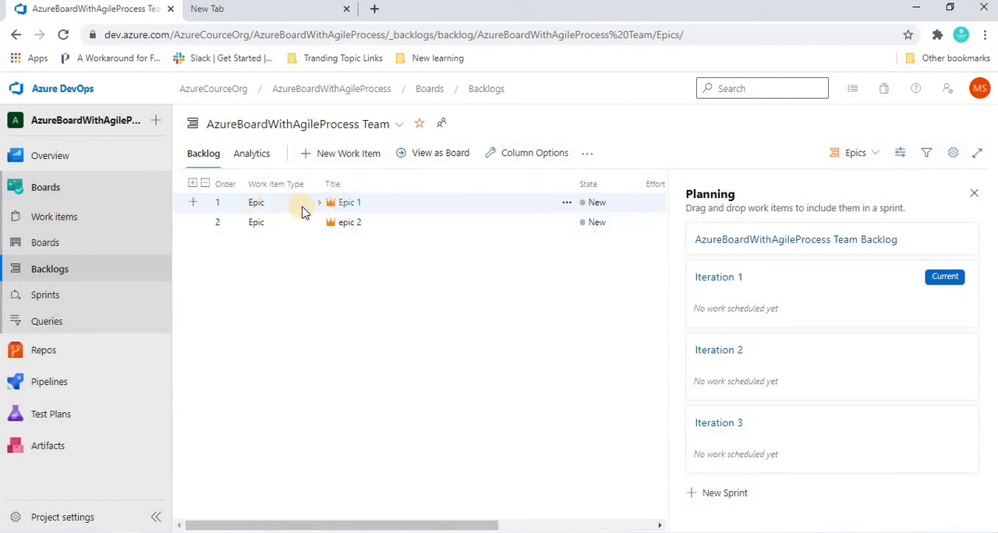
click(321, 204)
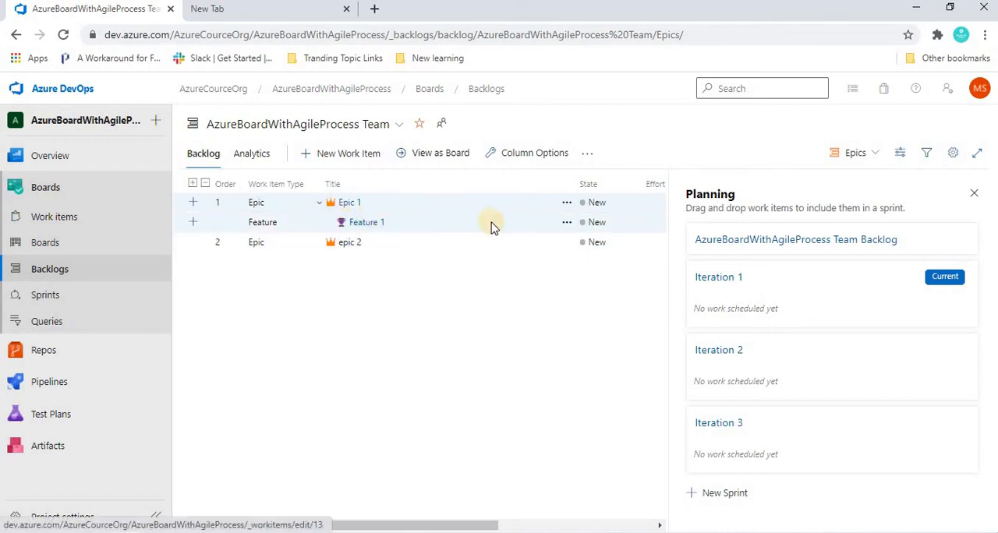
Step: Add a user story under Feature 1 titled "user story 1" and assign it to the project's team member
click(193, 223)
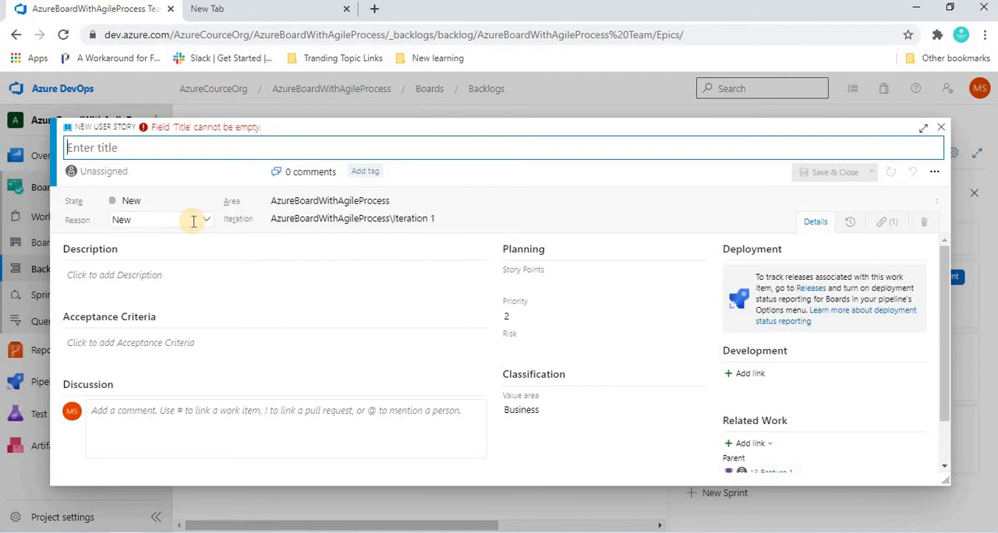
text(user story 1)
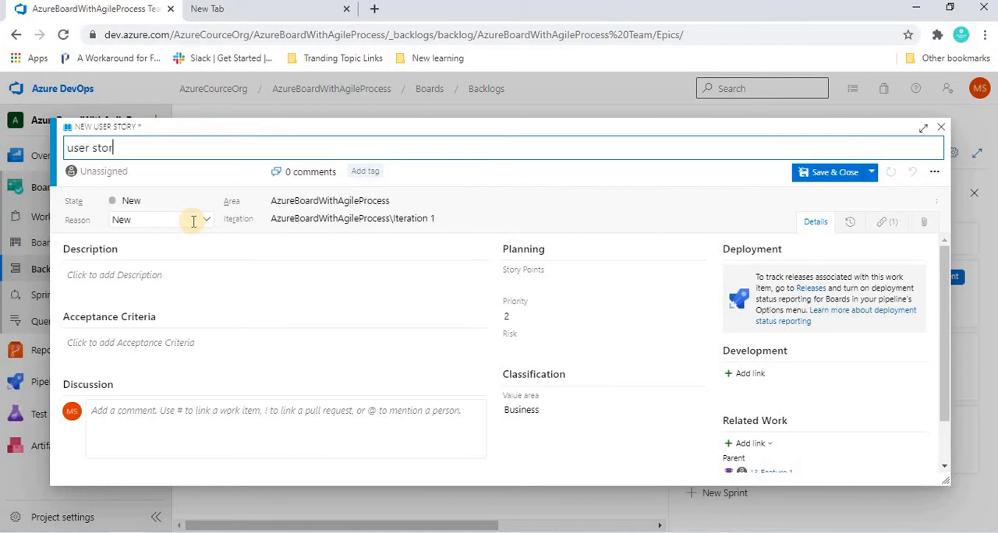
click(151, 170)
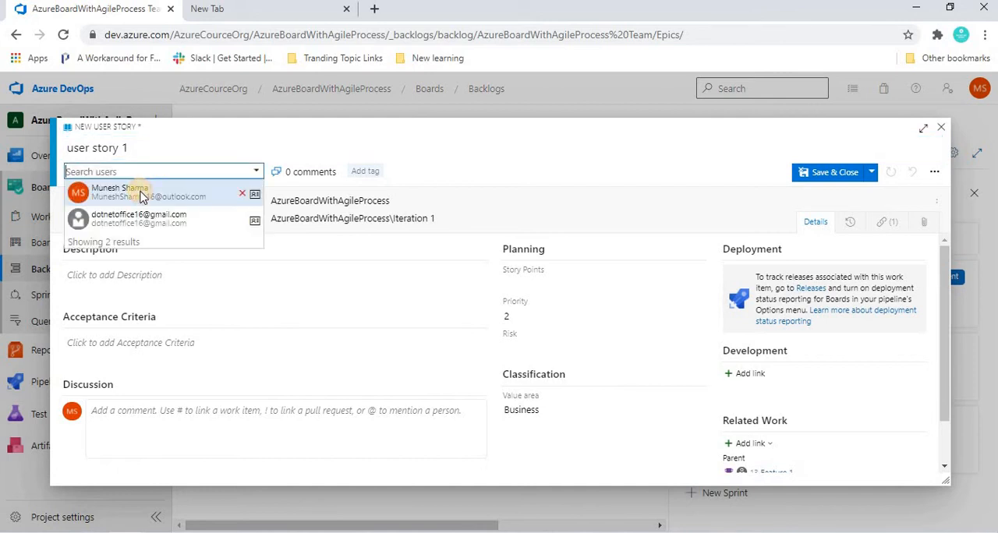
click(140, 193)
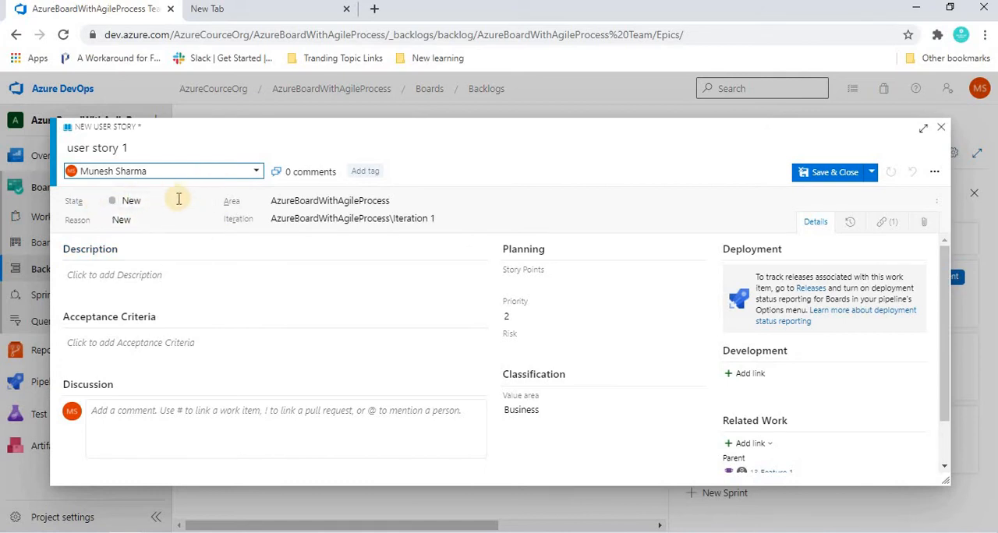
Step: Examine which state and iteration options are available for the new user story, keeping the existing choices
click(207, 205)
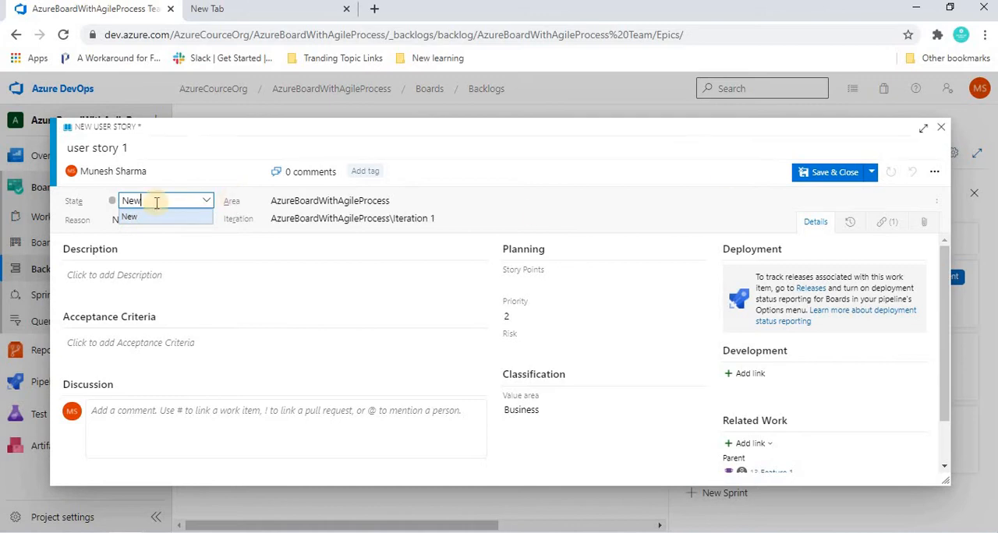
click(205, 204)
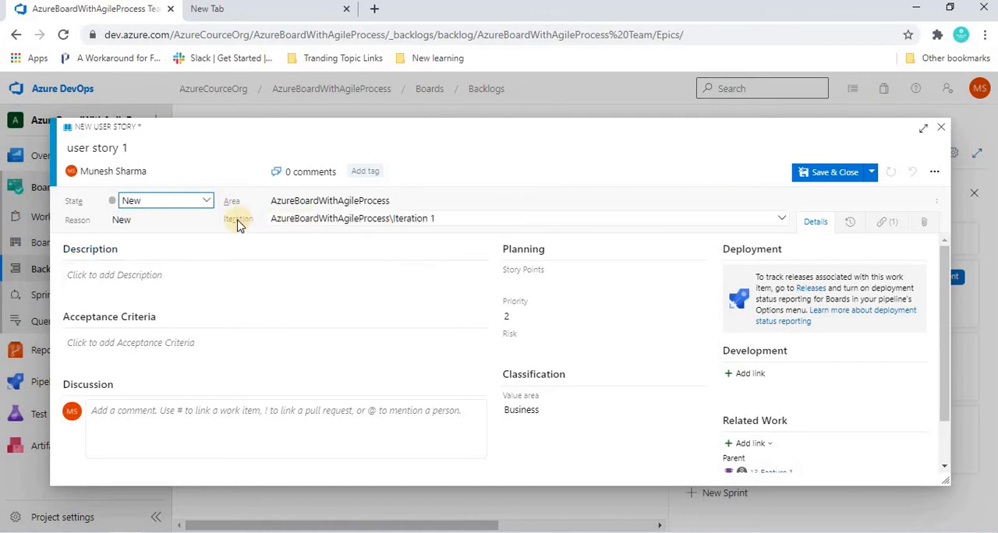
click(466, 217)
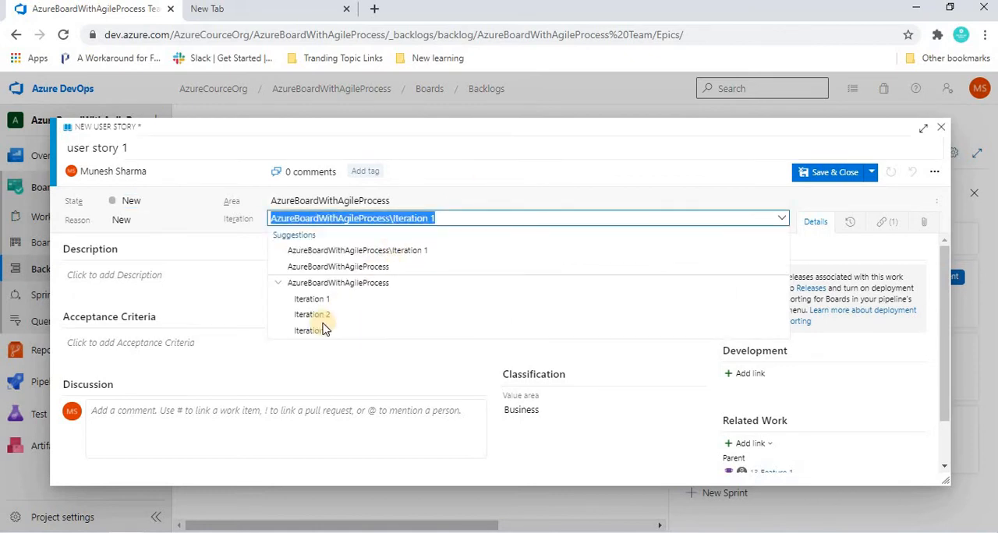
click(499, 143)
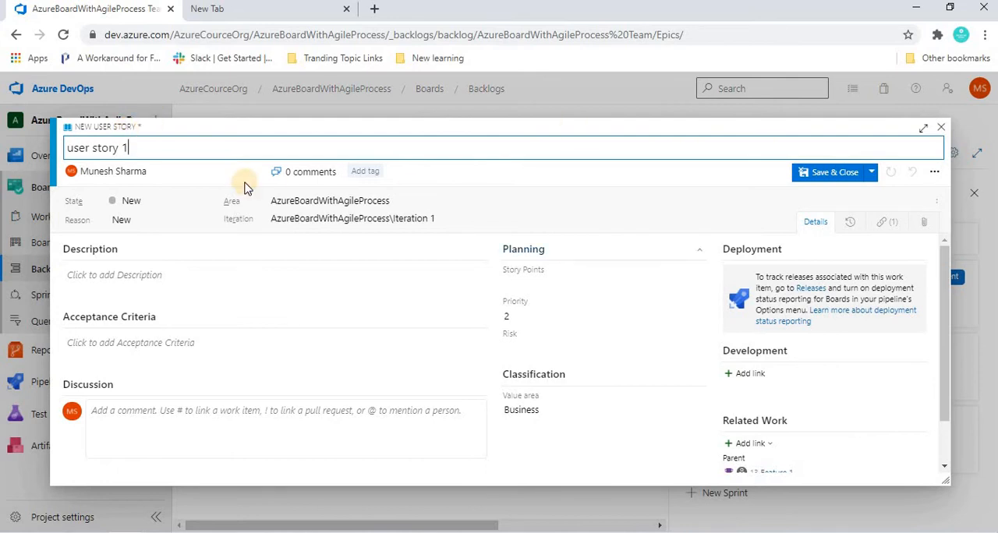
Step: Examine the user story's story points, acceptance criteria and risk fields, including the available risk levels
click(522, 283)
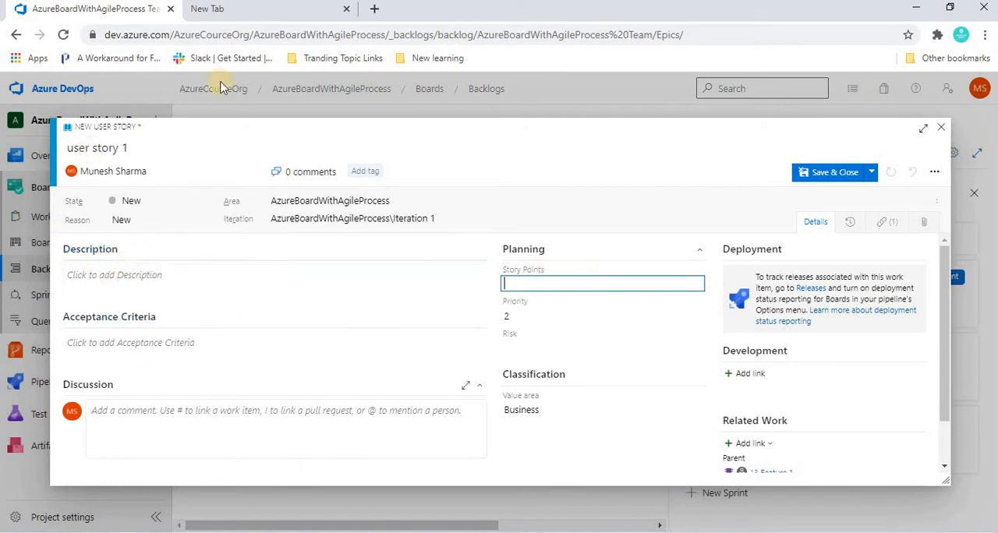
click(169, 343)
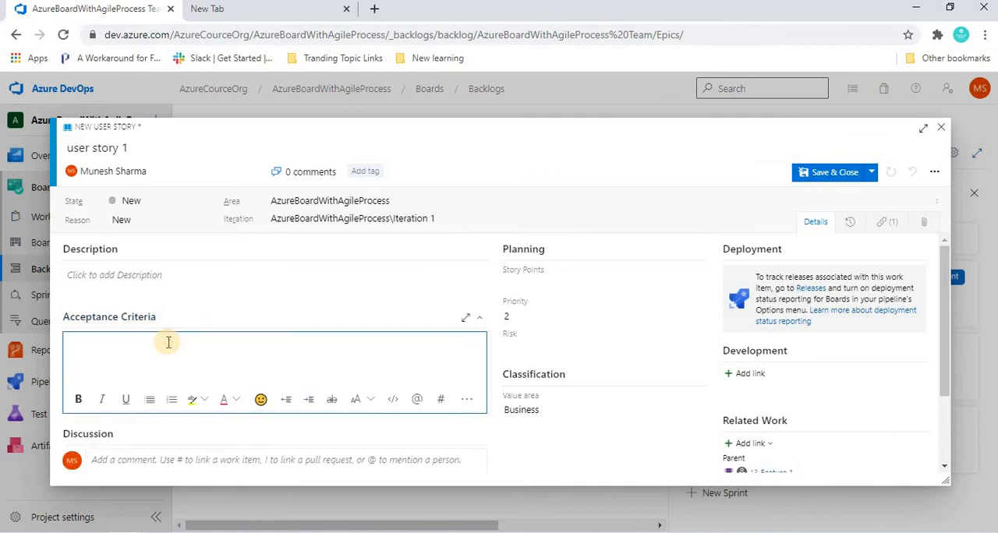
click(134, 148)
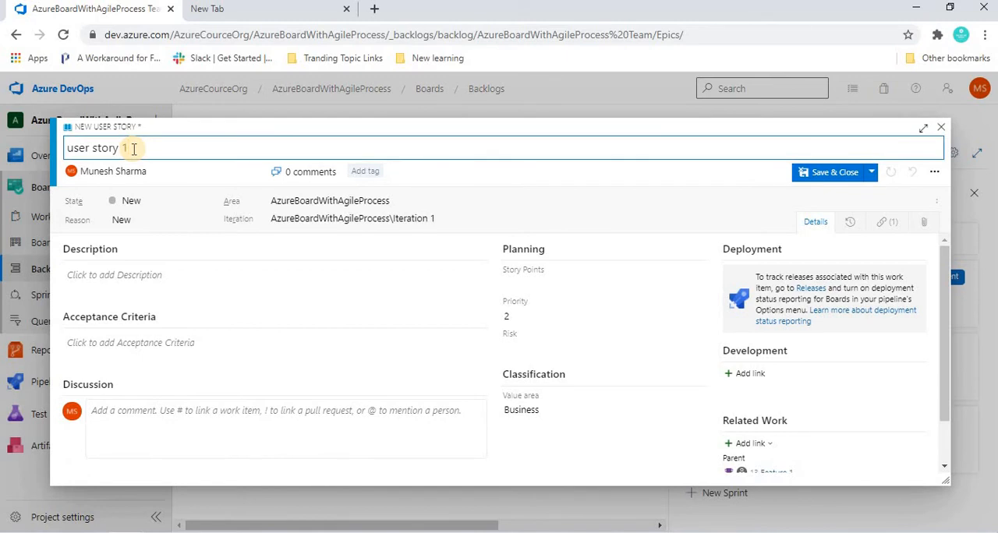
click(148, 346)
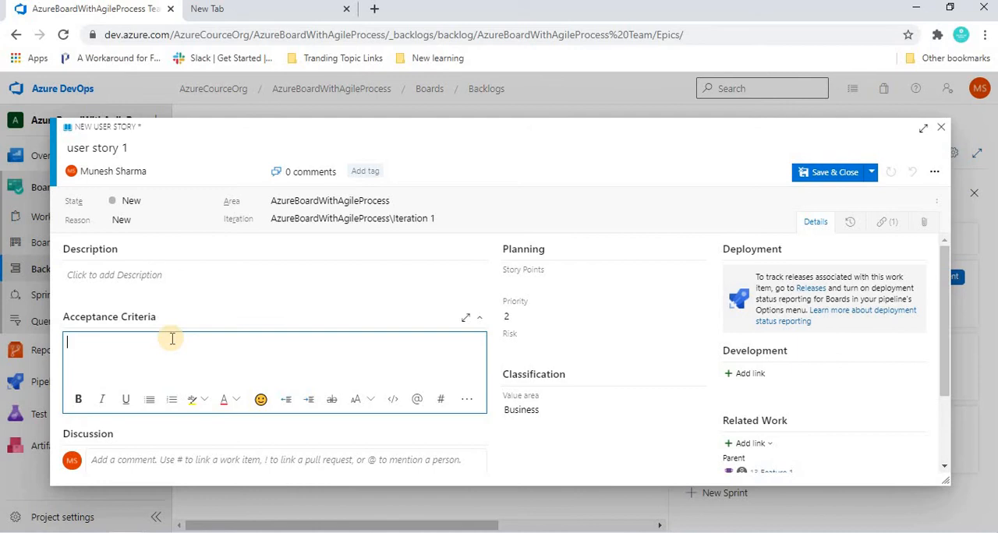
click(525, 157)
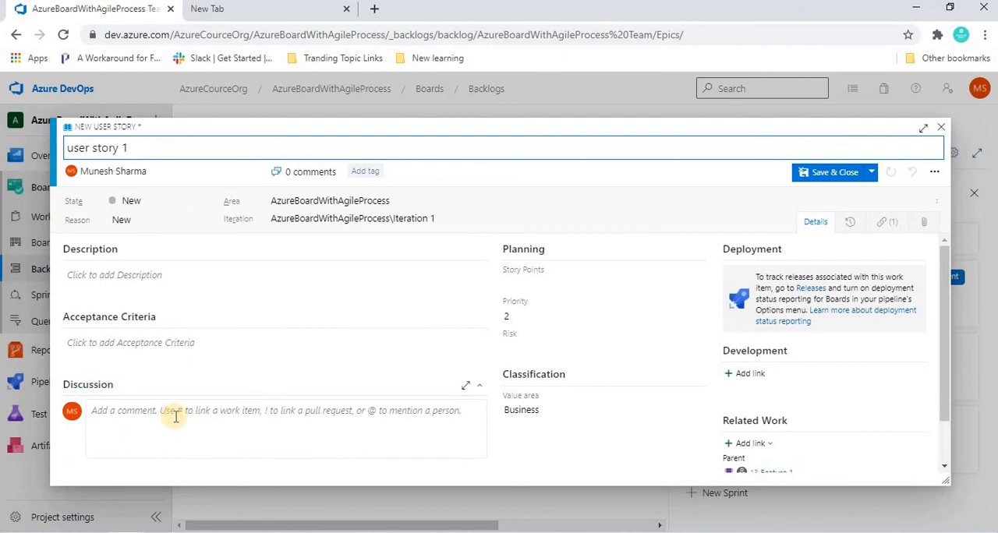
click(539, 282)
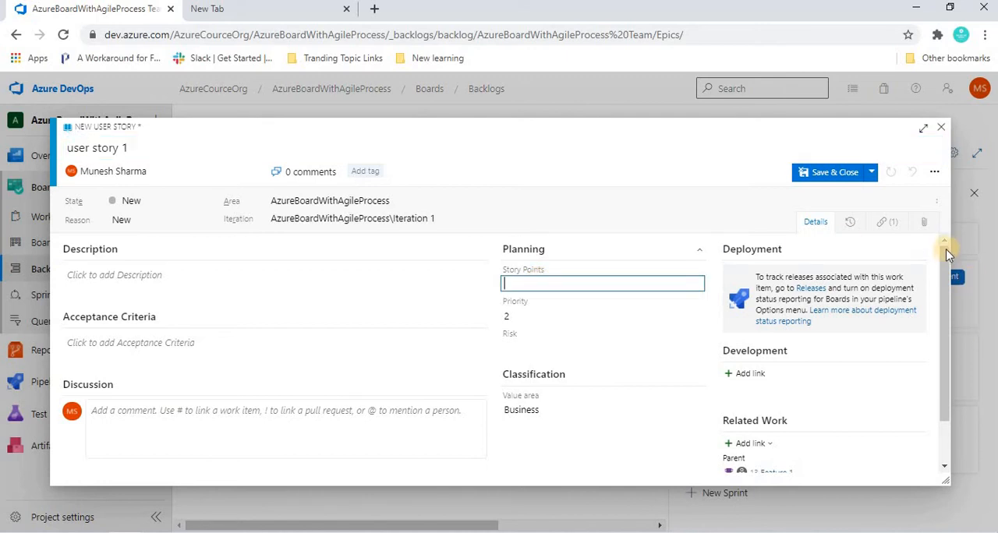
drag(946, 259, 944, 300)
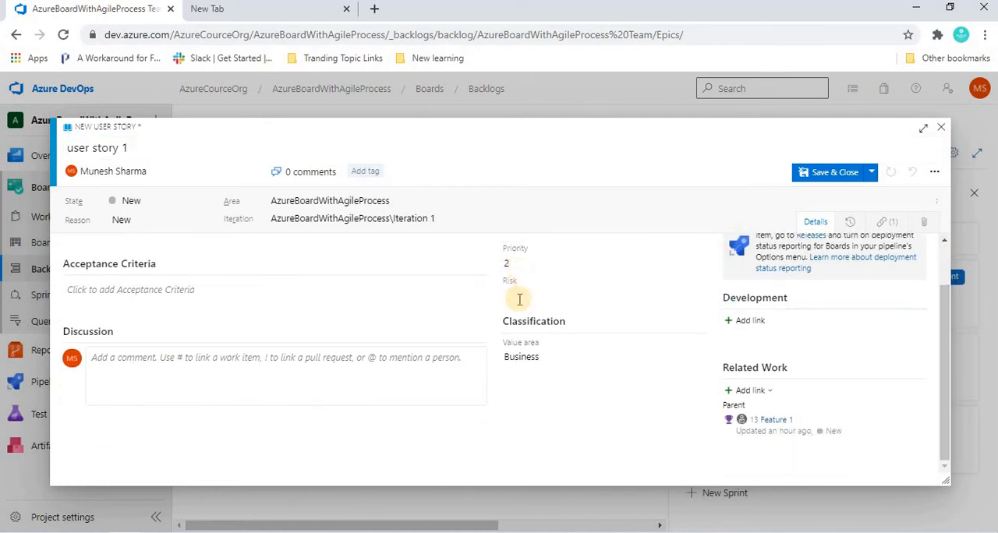
click(543, 292)
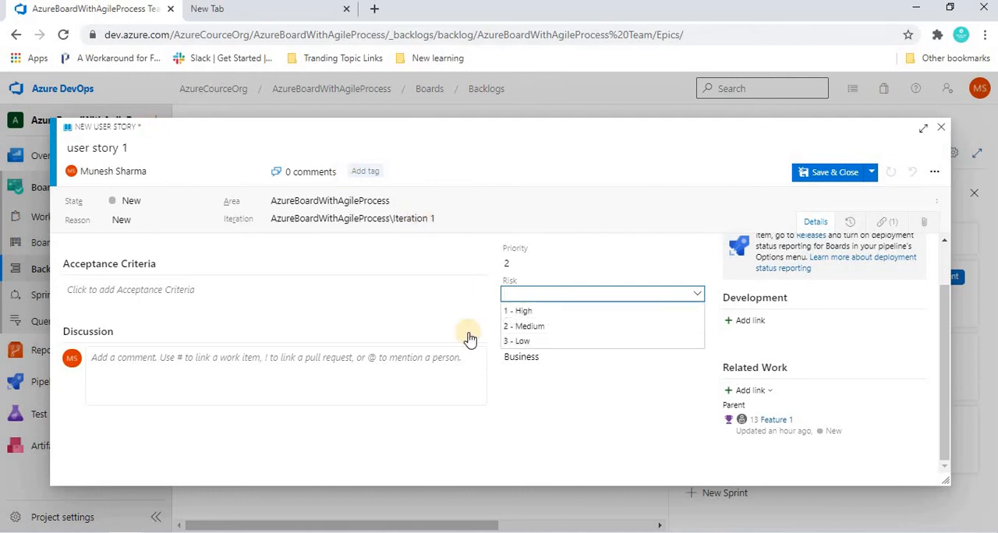
click(636, 147)
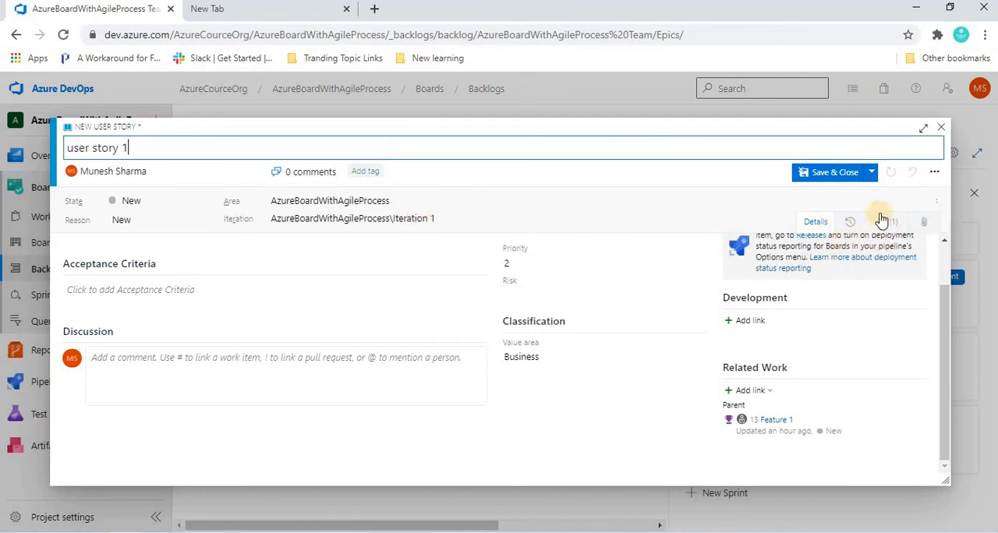
Step: Review the user story's history, links and attachments, and save and close the work item
click(856, 226)
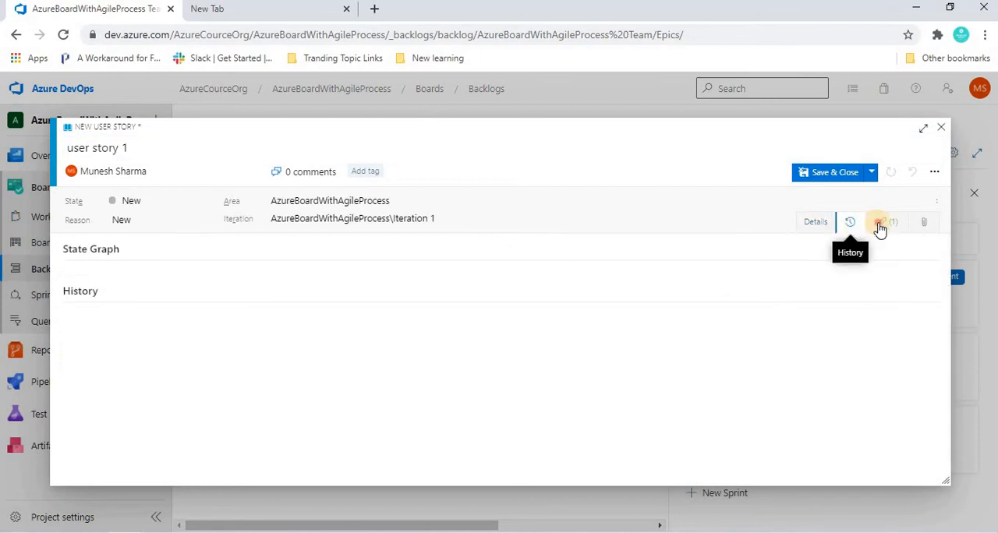
click(879, 226)
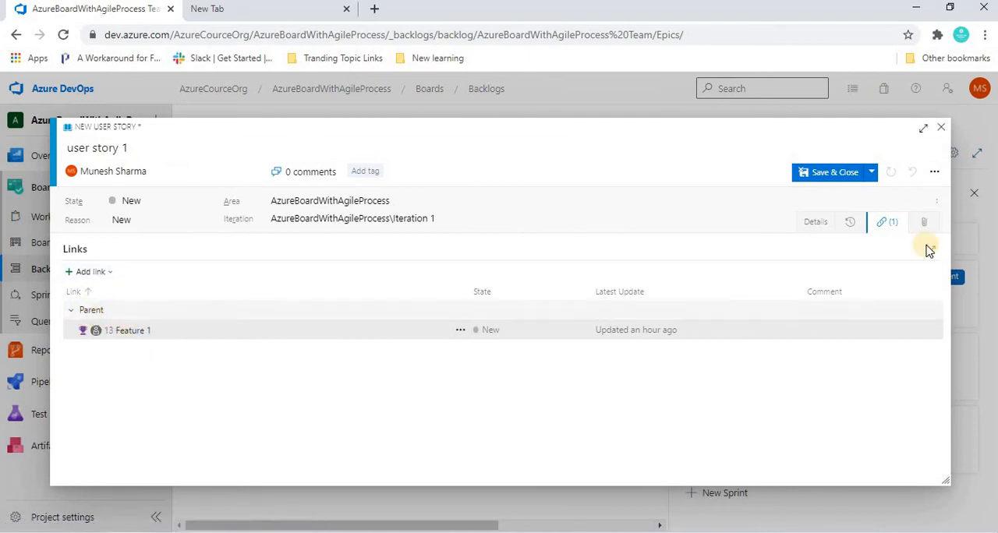
click(917, 221)
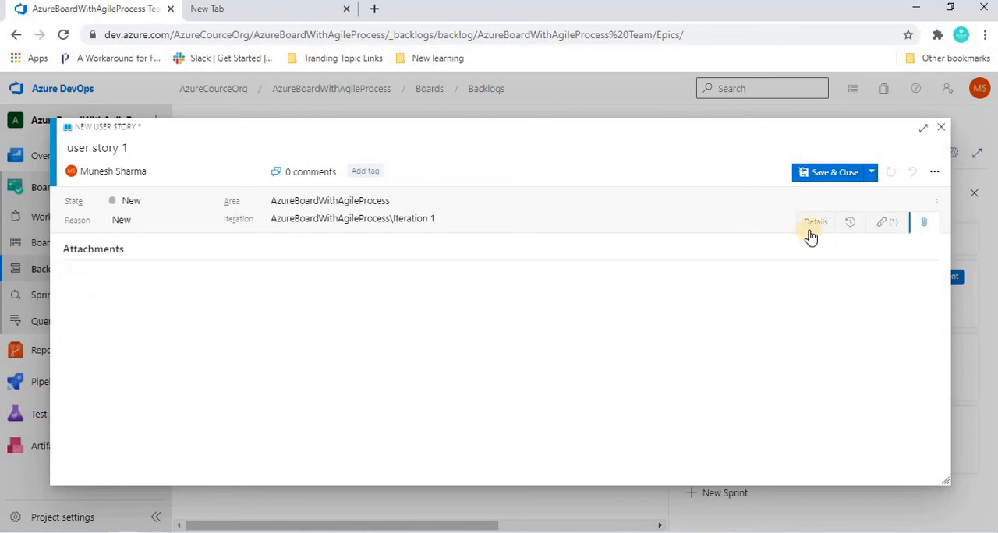
click(815, 224)
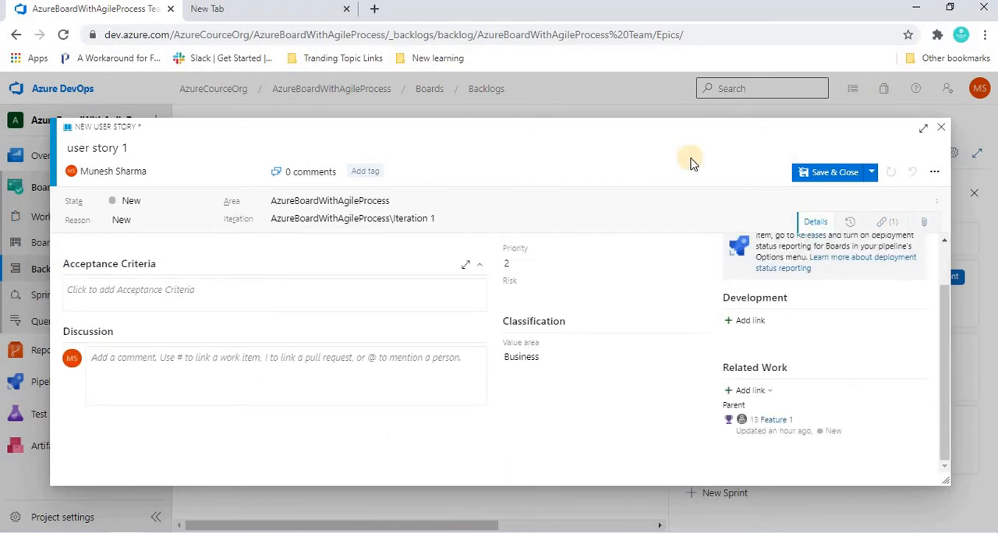
click(828, 176)
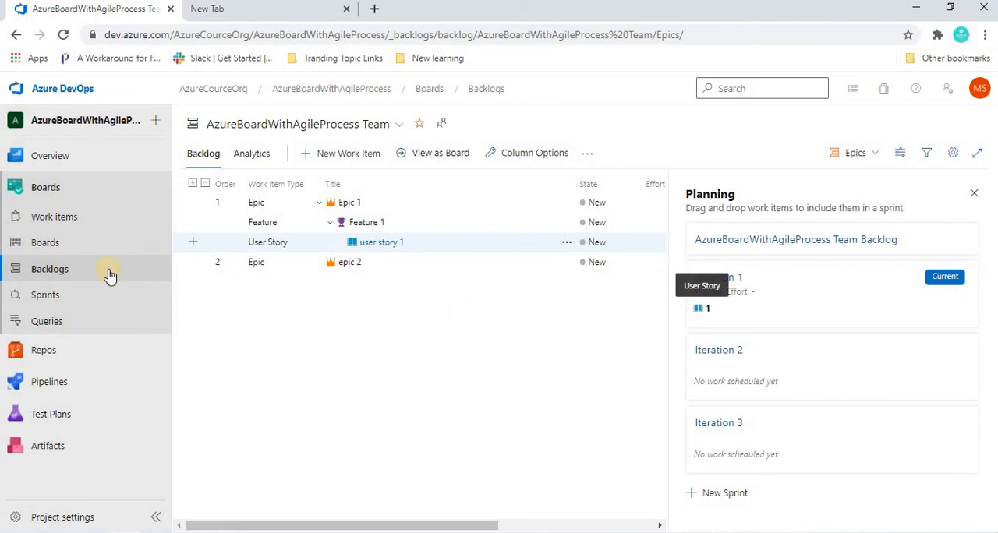
Step: Add a task titled "task 1" under user story 1, leave it unassigned, and save and close it
click(193, 242)
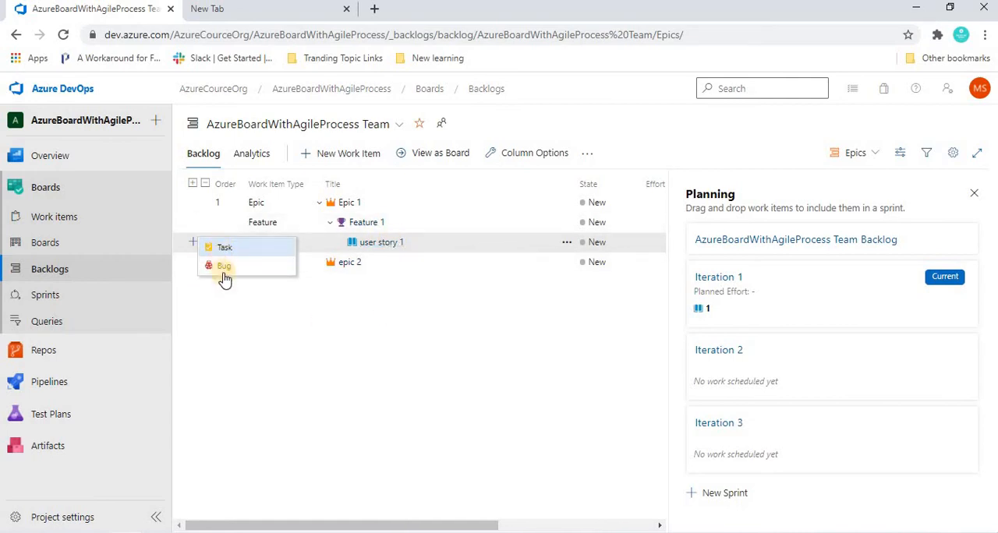
click(224, 249)
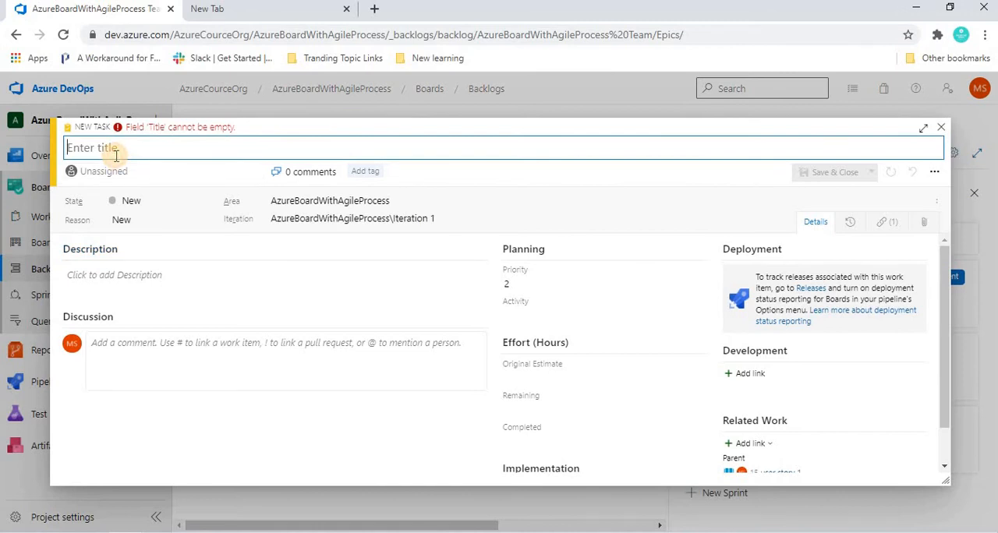
text(task 1)
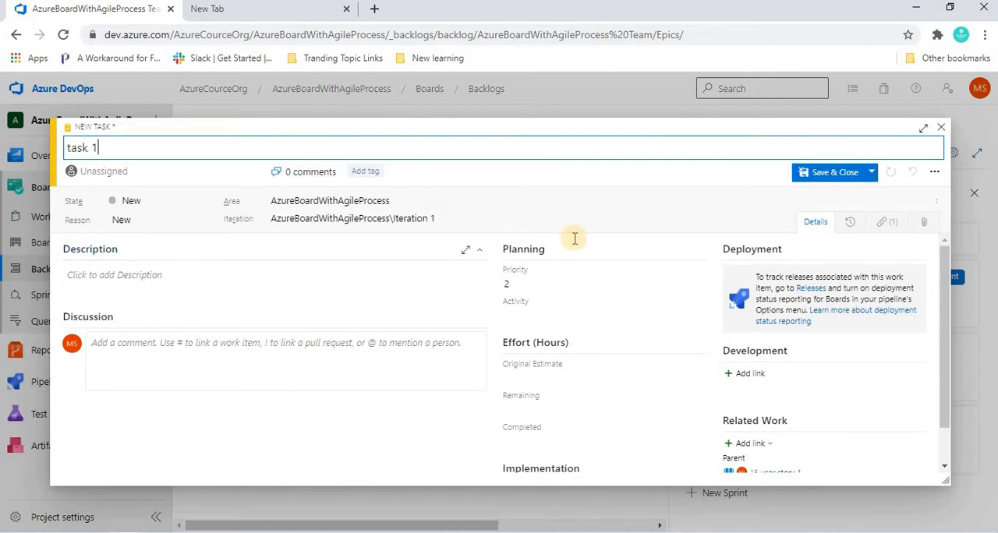
key(Tab)
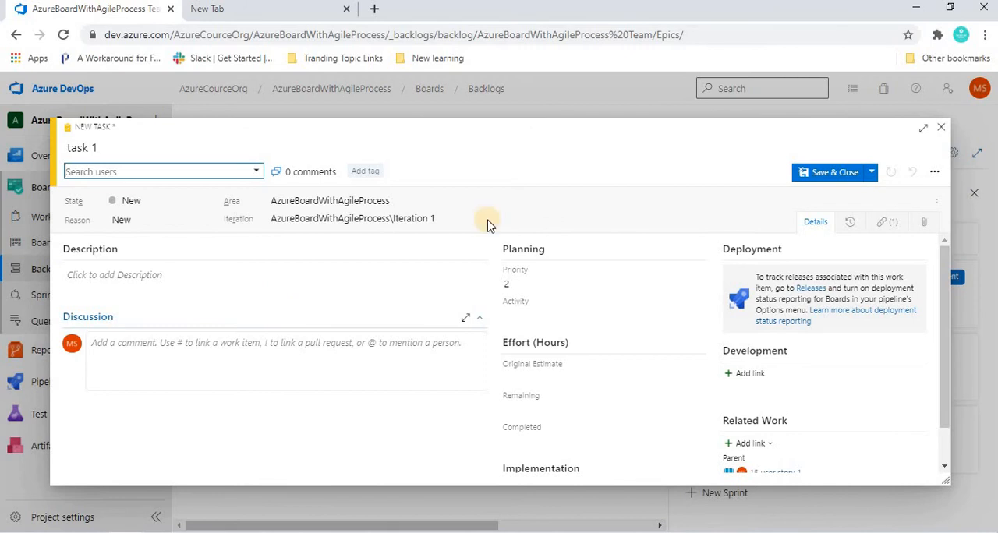
click(835, 173)
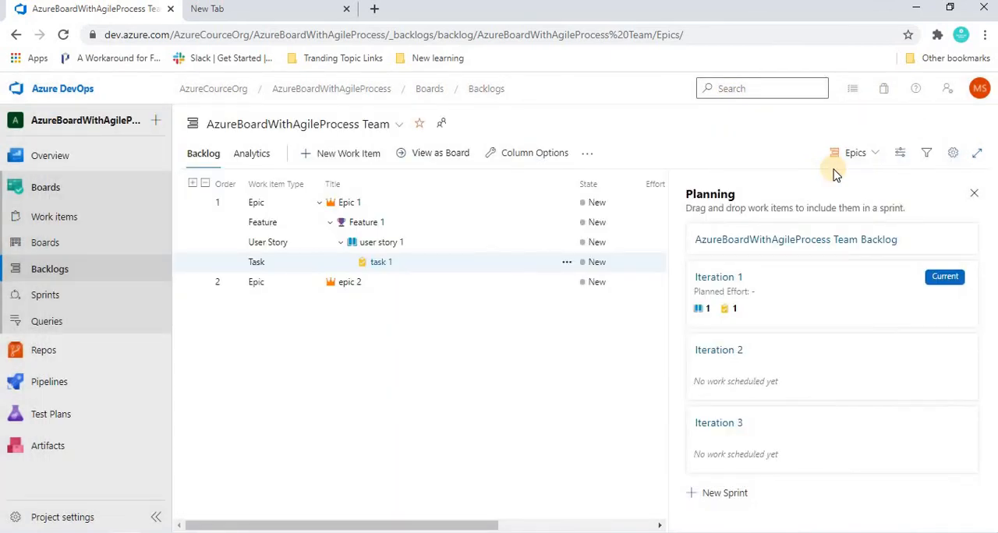
Step: Add a bug titled "bug 1" under user story 1, leaving its story points empty, and save and close it
click(193, 243)
click(223, 265)
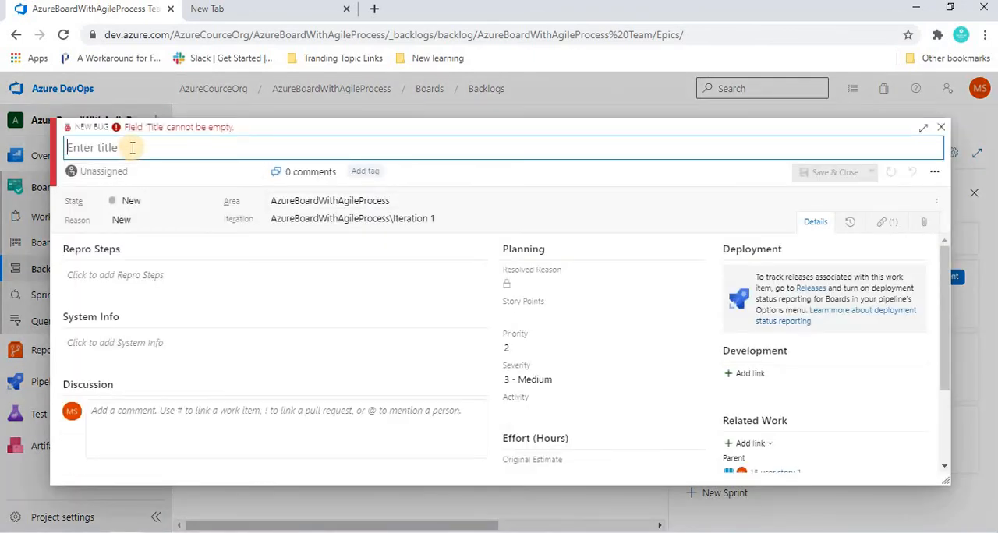
text(bug 1)
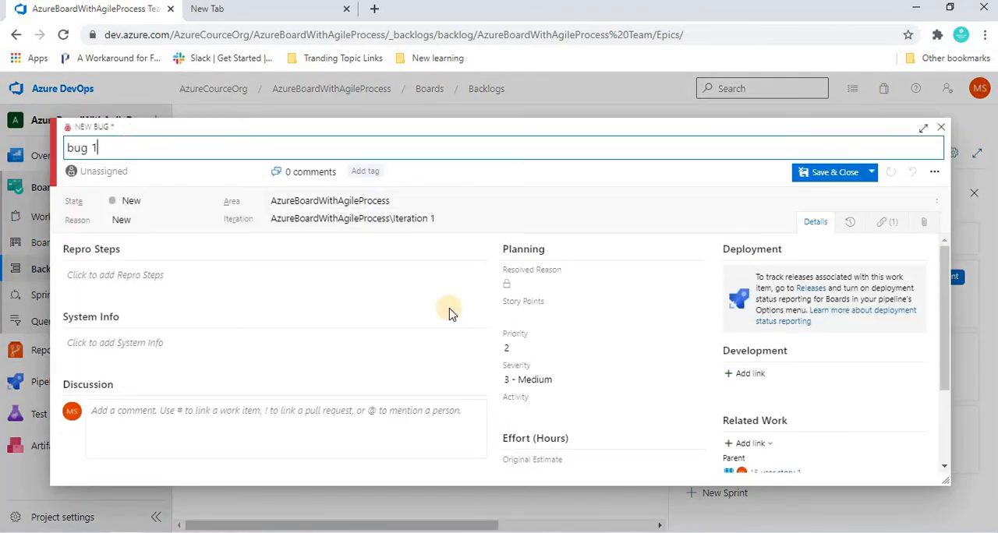
click(540, 318)
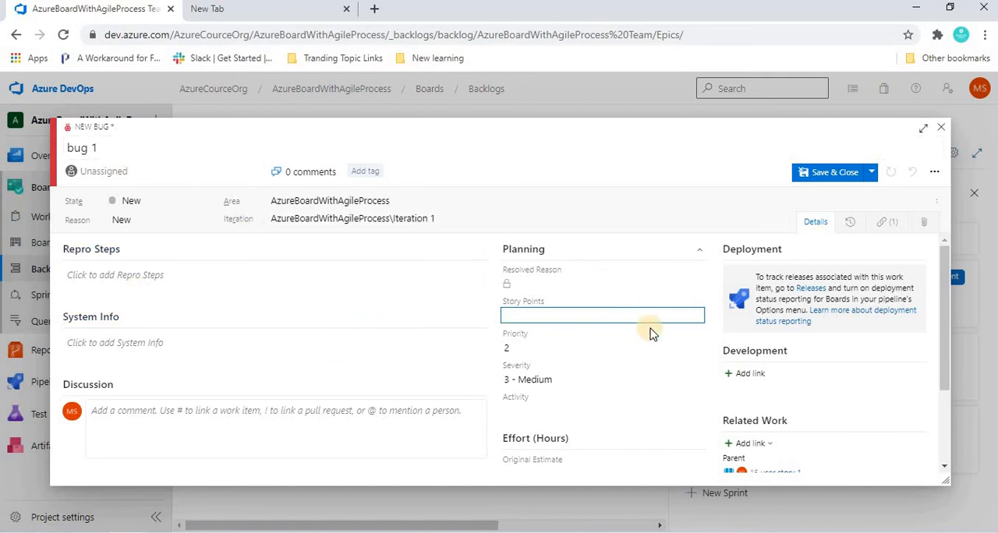
click(836, 176)
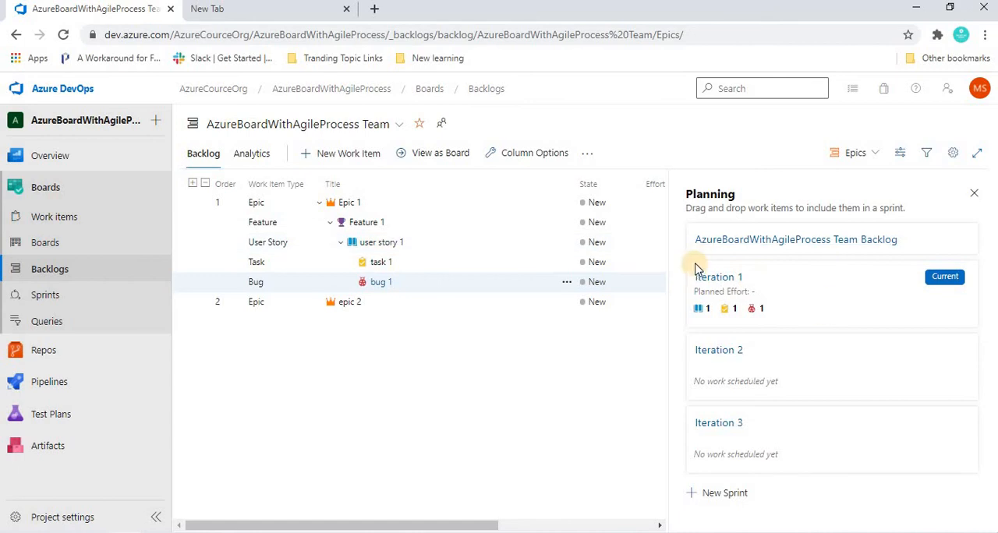
Step: Open Iteration 1 and set its start date to 12/09/2020 and end date to 26/09/2020, saving the dates
click(718, 278)
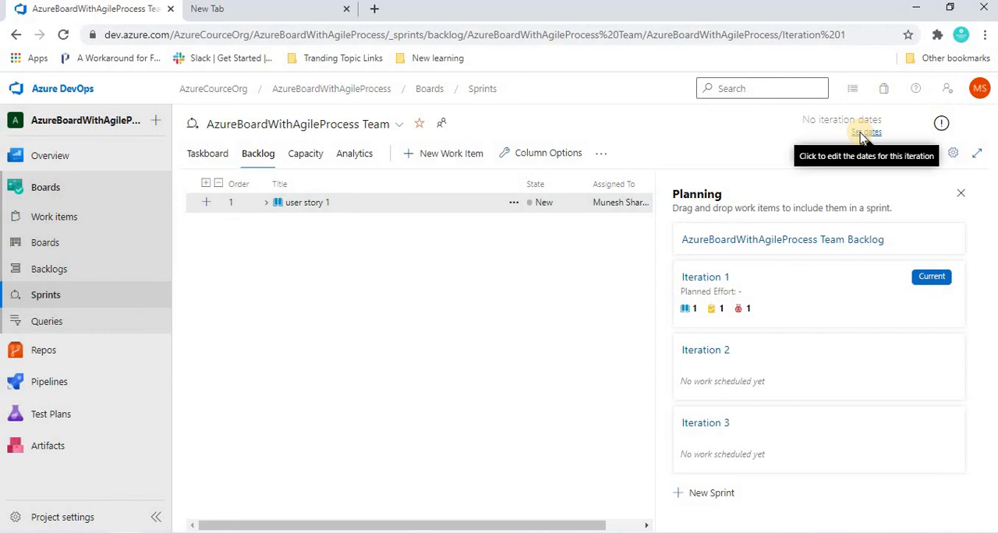
click(865, 132)
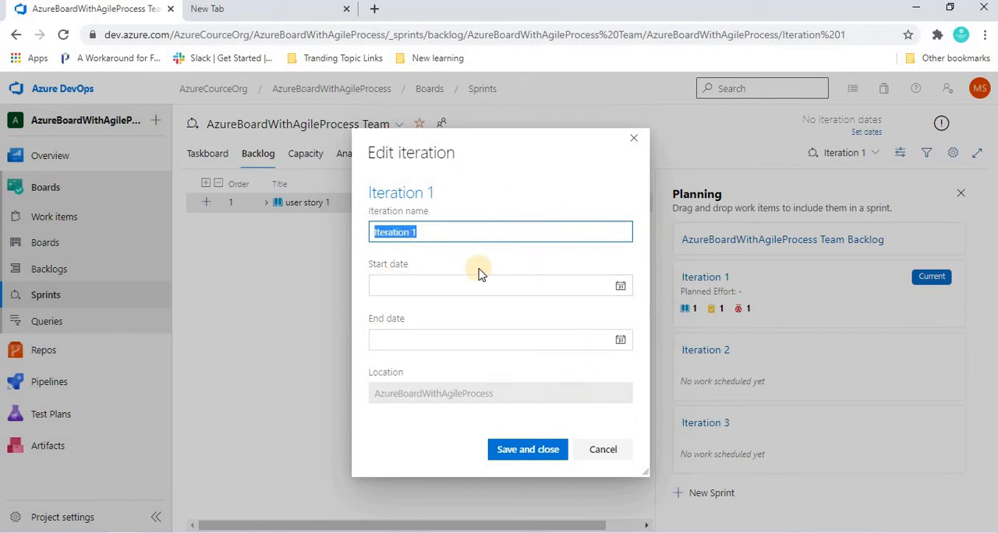
click(621, 287)
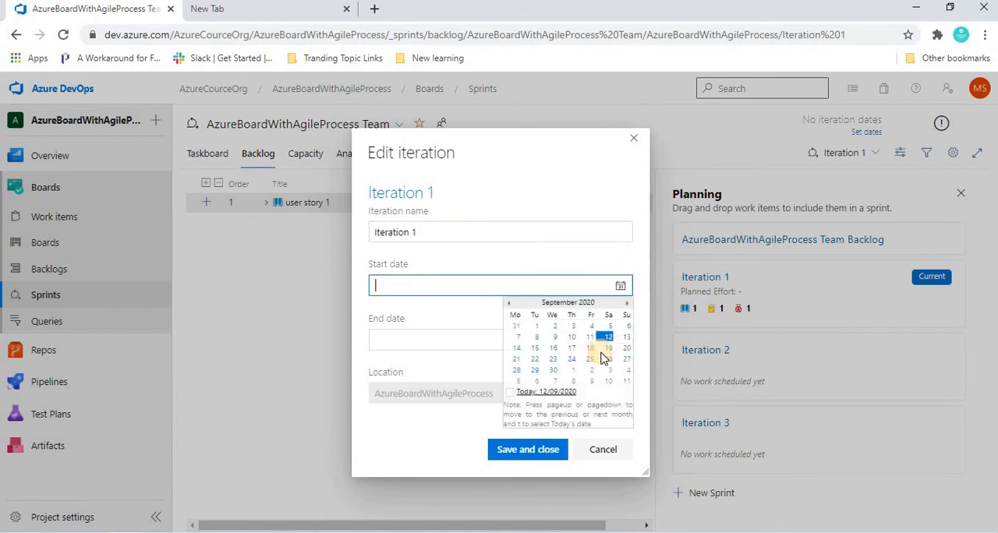
click(607, 336)
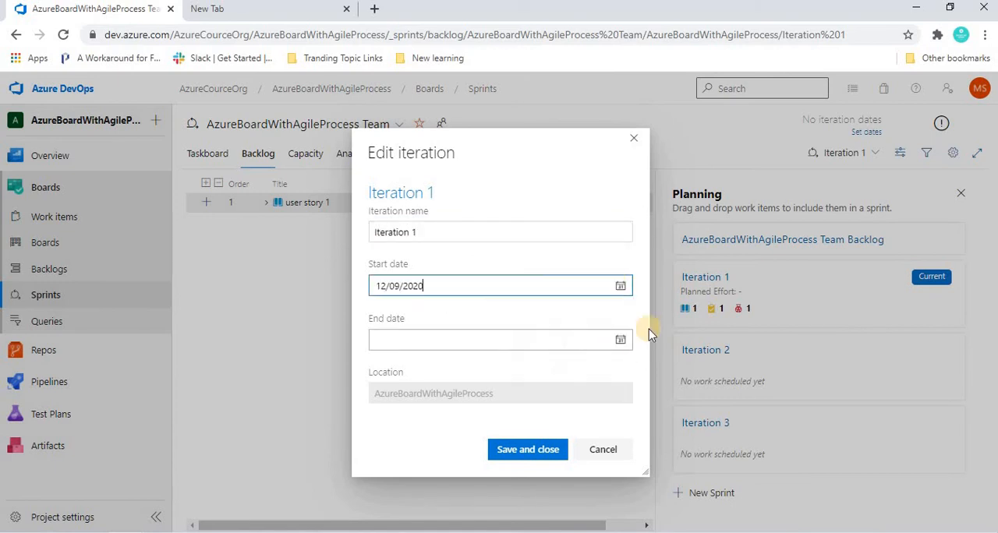
click(619, 341)
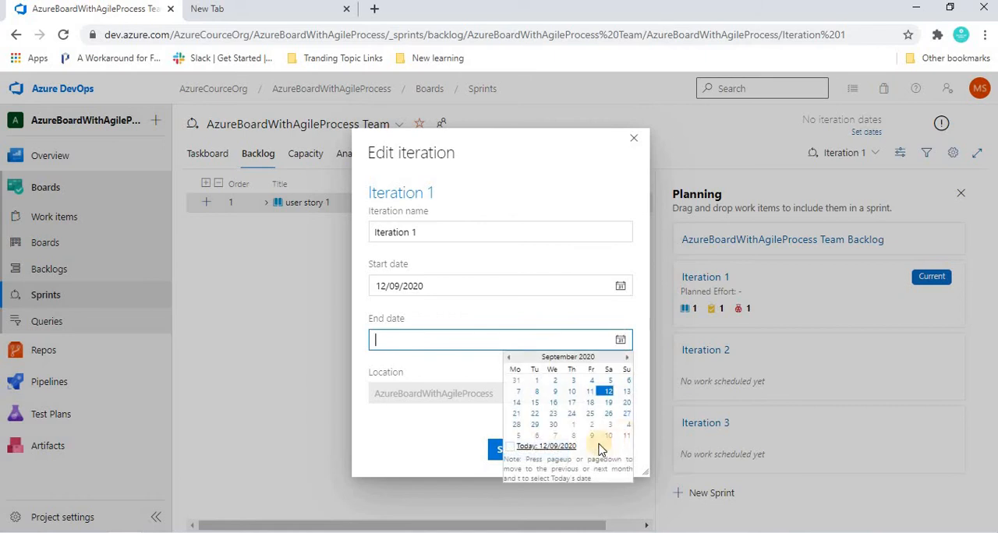
click(607, 419)
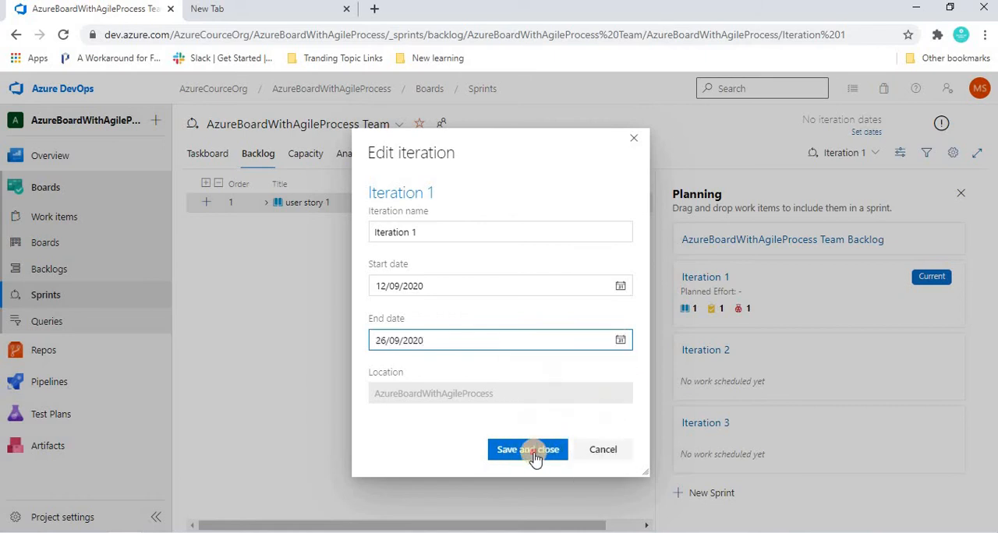
click(535, 459)
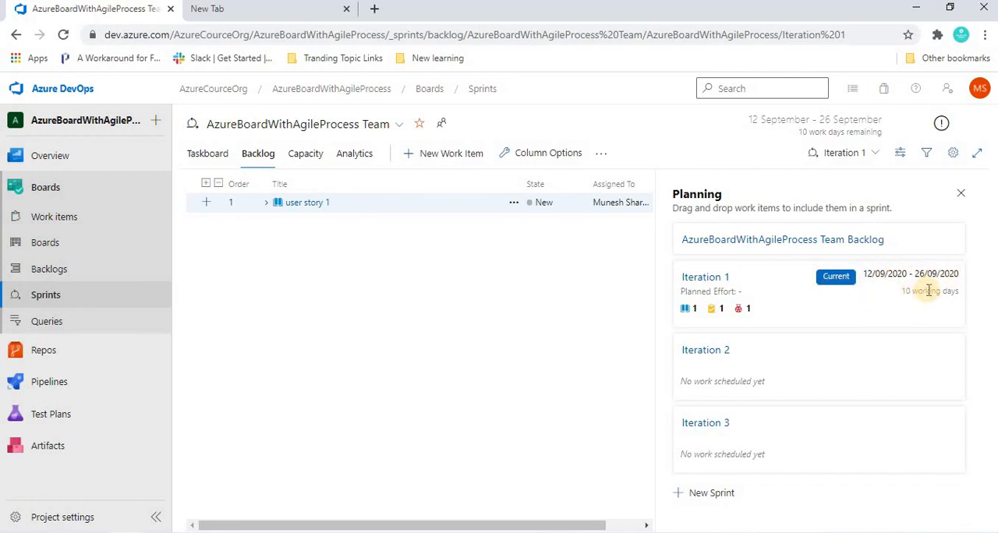
Step: Examine Iteration 1's working-day count and which weekdays the team settings define as working days, leaving the settings unchanged
triple_click(927, 290)
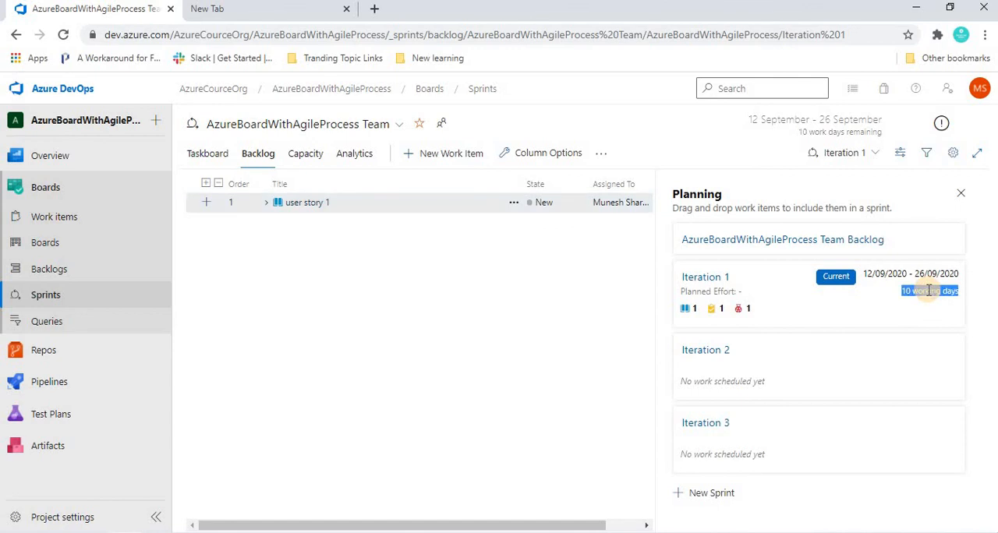
click(953, 155)
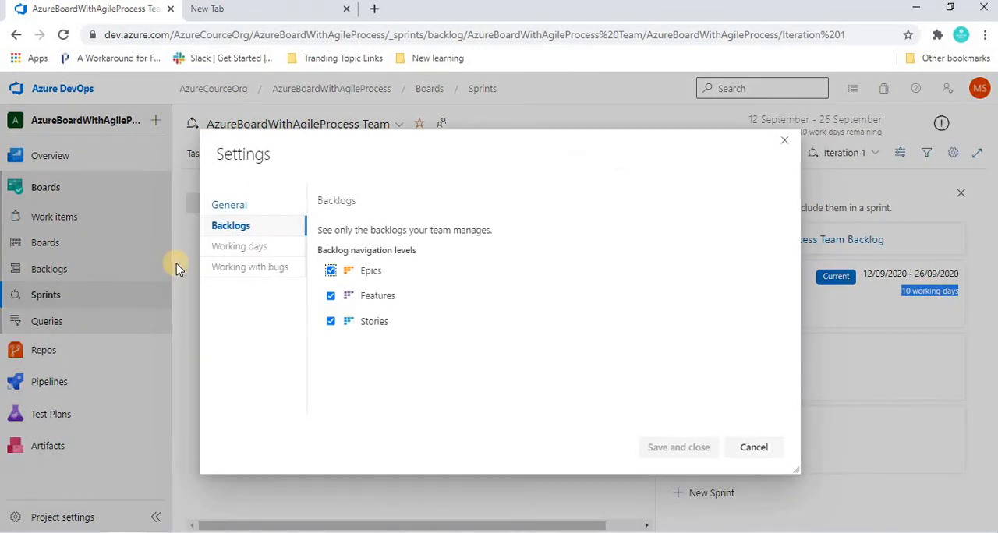
click(232, 248)
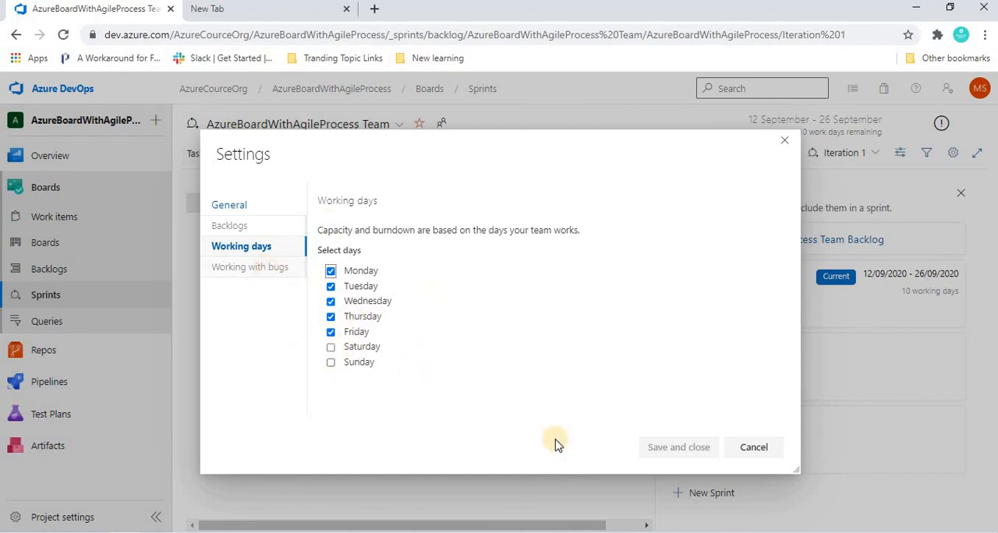
click(750, 448)
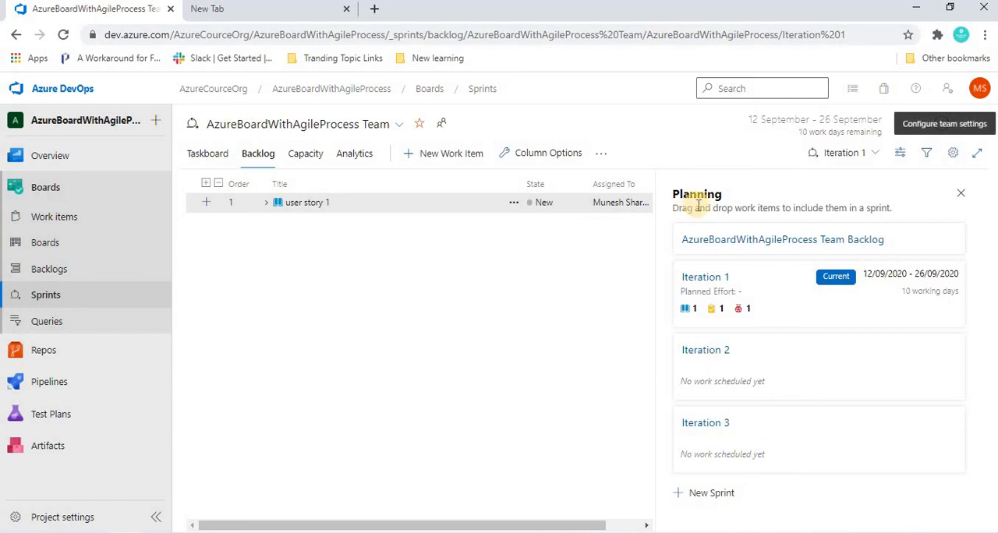
Step: Hide the Planning side pane, show it again through the view options, and check Iteration 1's working days
click(965, 198)
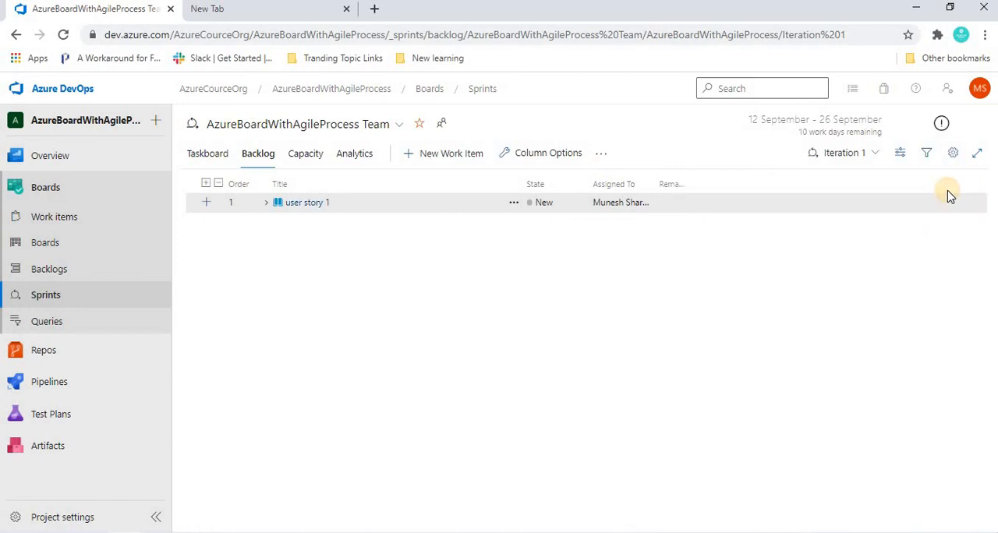
click(898, 154)
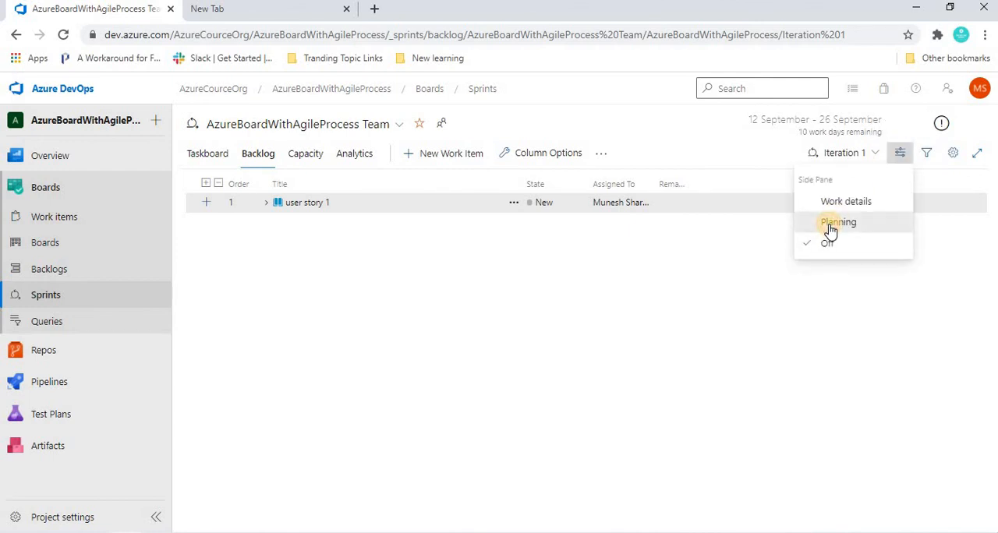
click(830, 225)
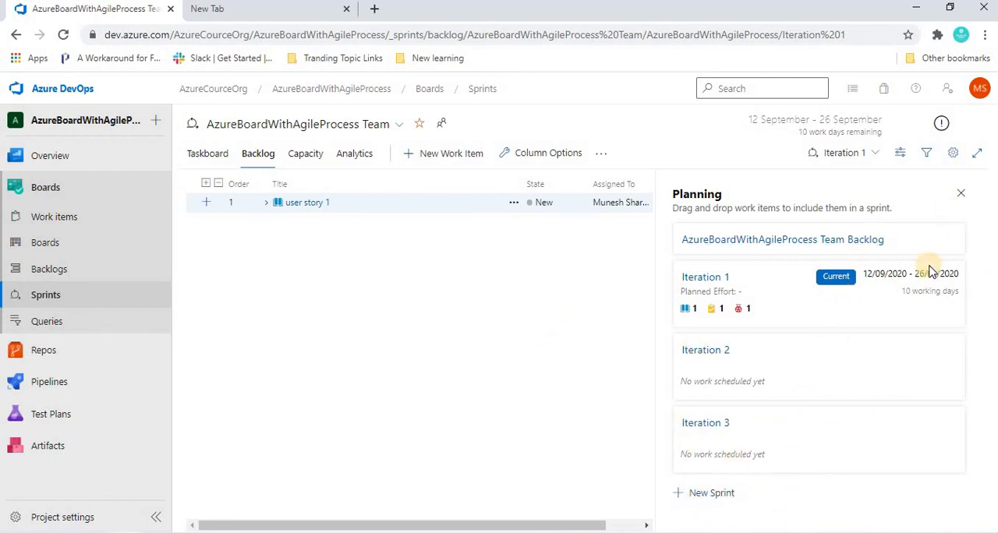
drag(904, 291, 969, 290)
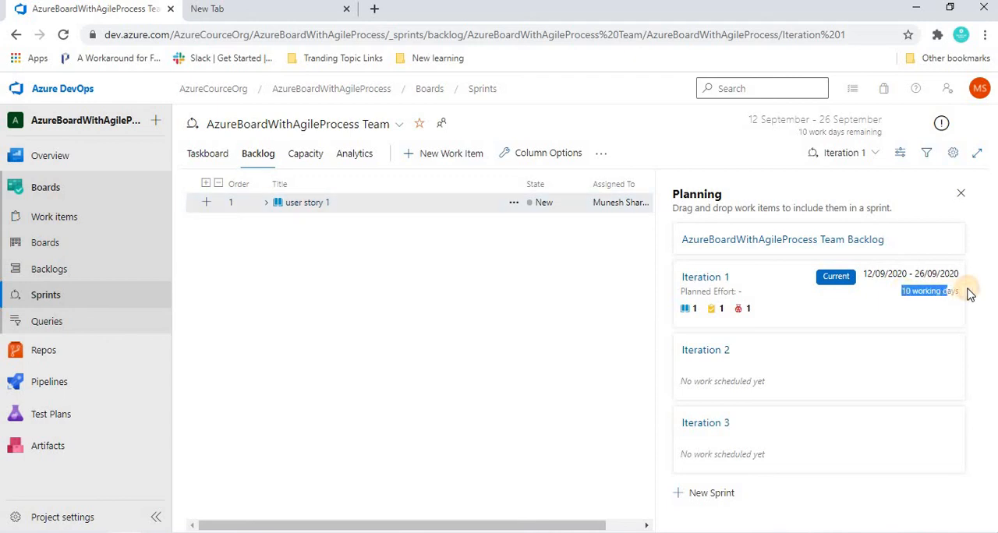